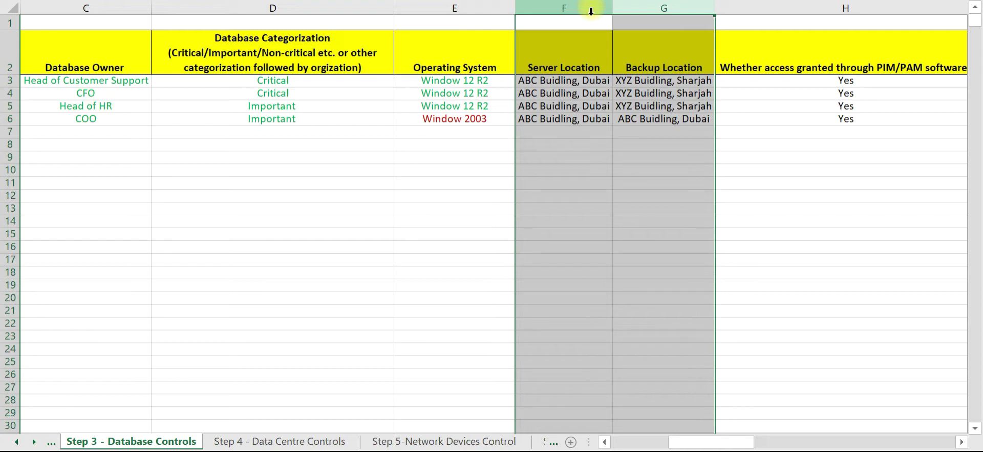
- Switch to the Information Security Policy document in Word and search it for "backup"
key(alt+Tab)
key(alt+Tab)
key(alt+Tab)
key(alt+Tab)
key(alt+Tab)
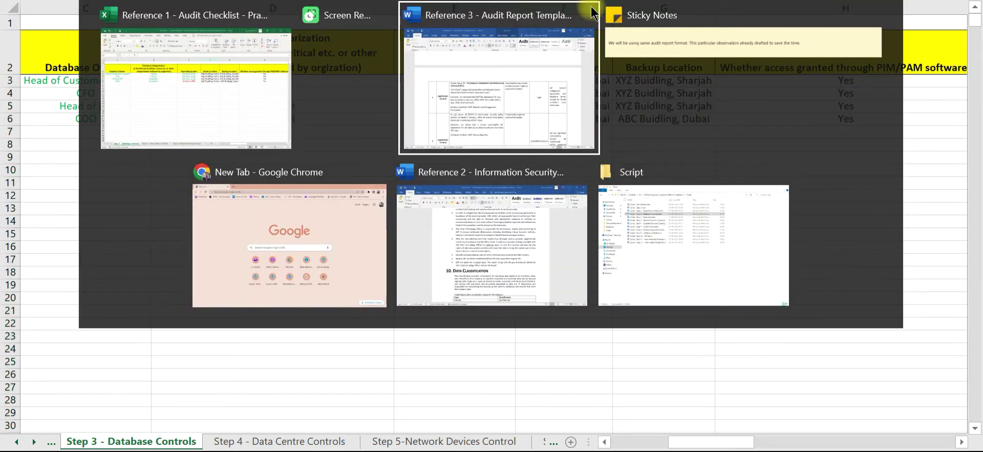
scroll(607, 73, up, 10)
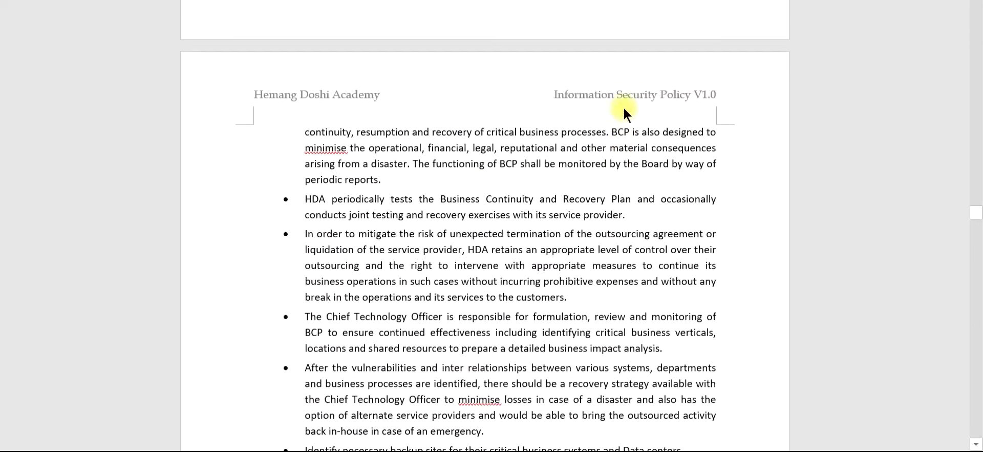
drag(976, 201, 976, 1)
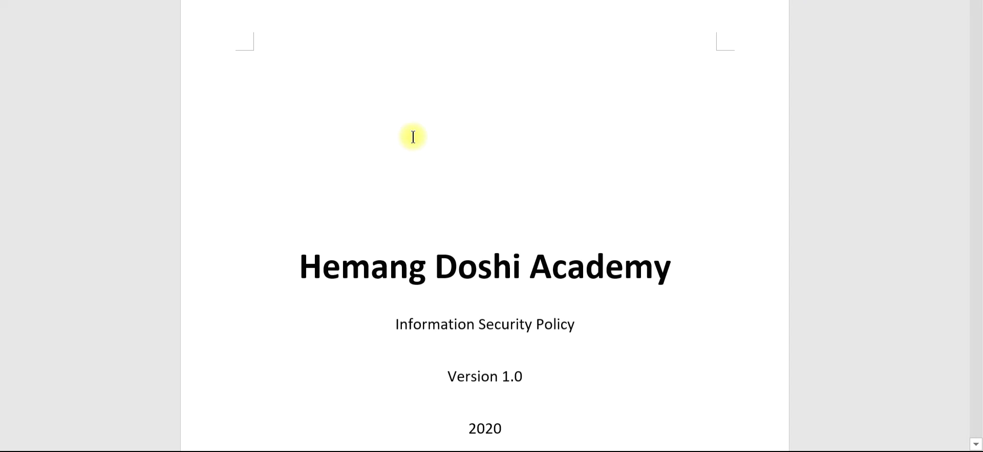
key(ctrl+f)
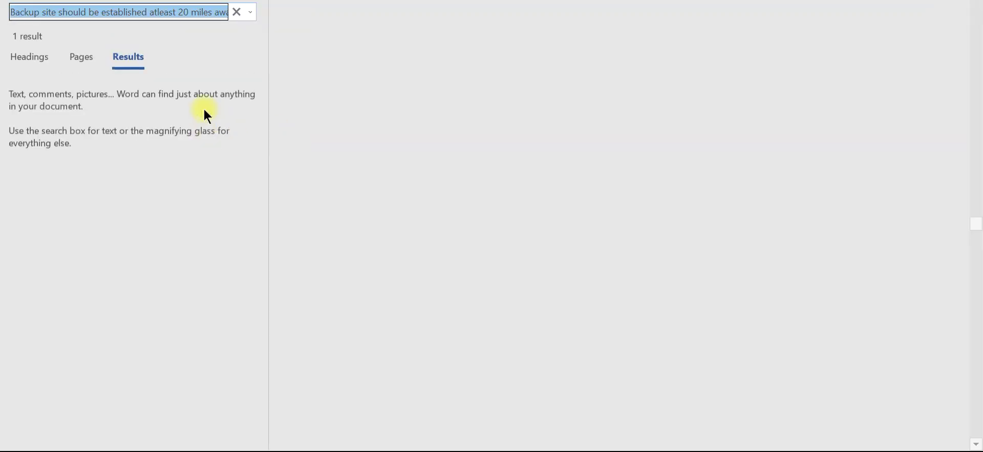
text(backup)
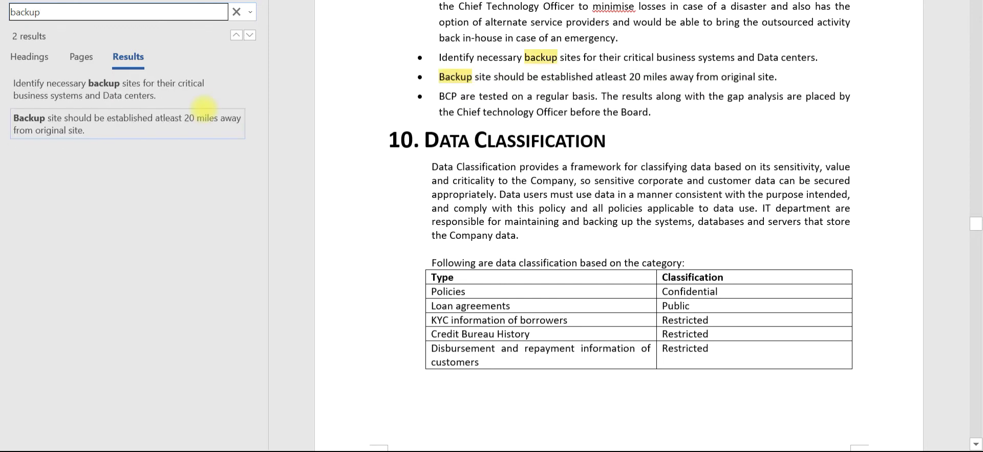
- Examine the Business Continuity Planning section of the policy for the required distance between the backup site and the original site
scroll(474, 220, up, 3)
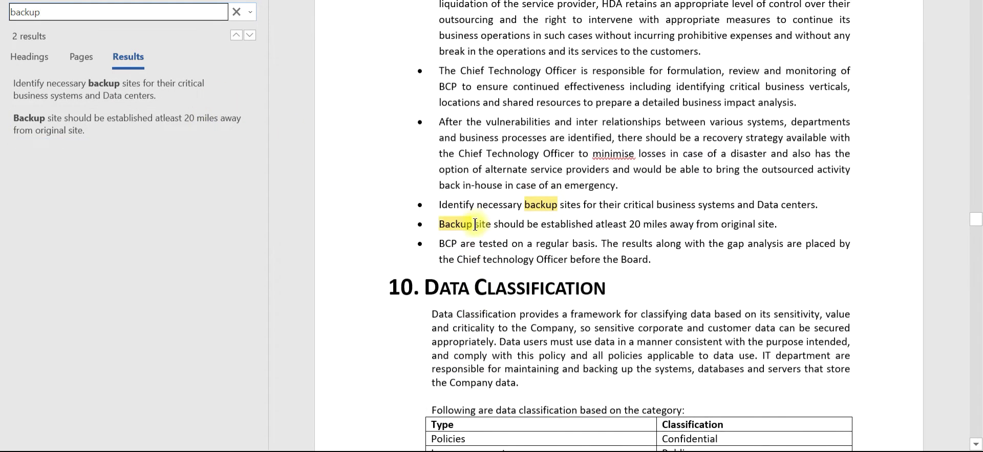
scroll(493, 263, up, 7)
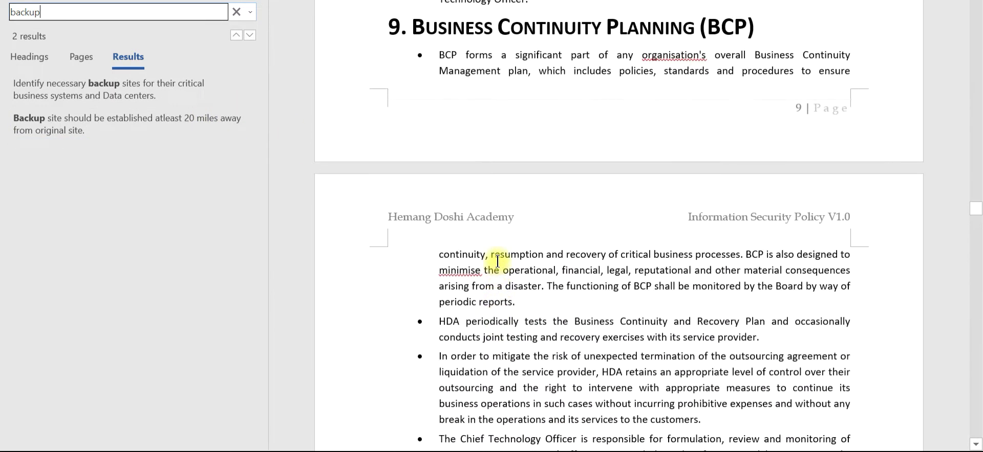
scroll(497, 261, up, 4)
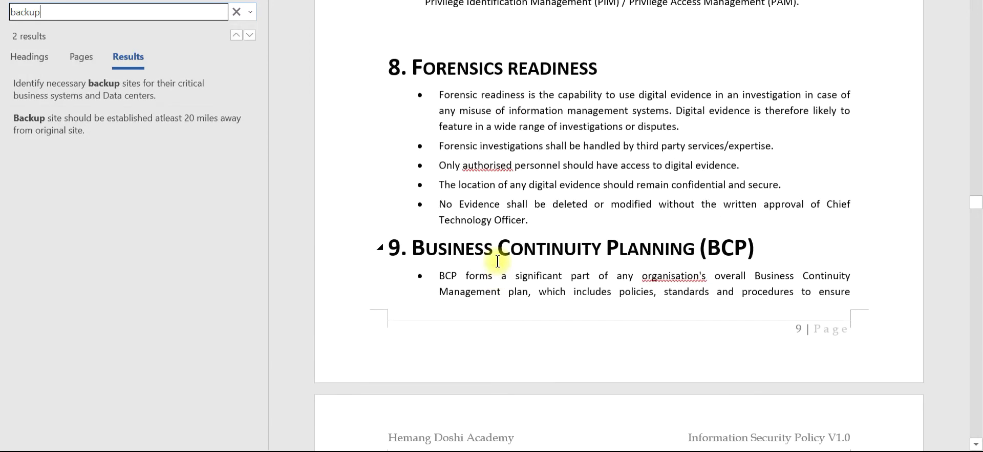
drag(765, 251, 421, 244)
scroll(436, 293, down, 11)
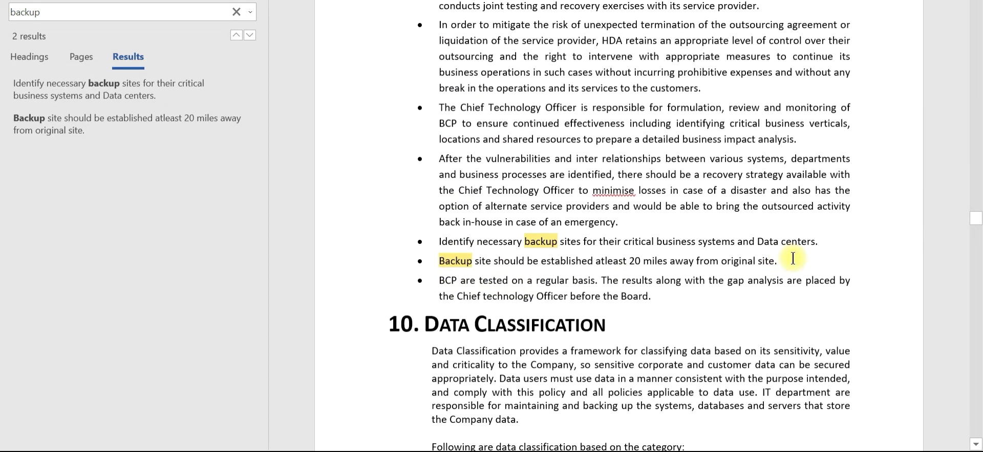
drag(793, 258, 439, 259)
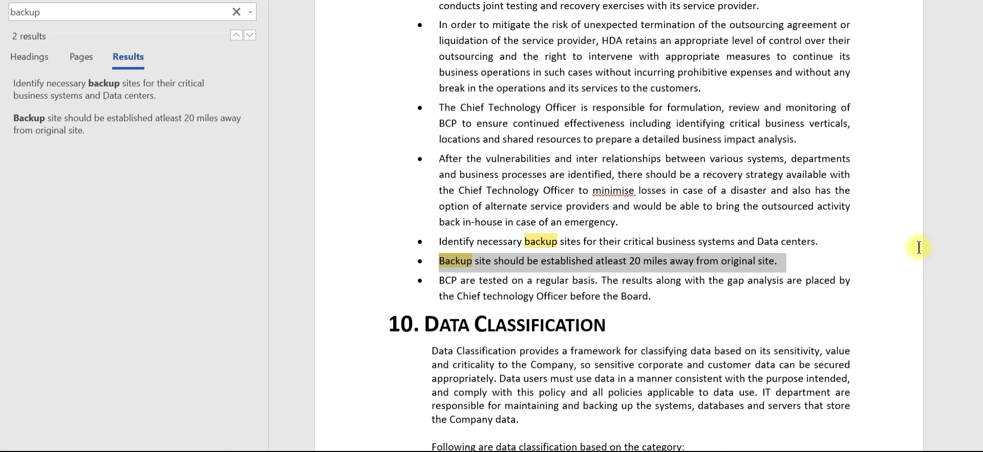
- Switch back to the Excel audit checklist and colour the server and backup location text in F3:G3 green
key(alt+Tab)
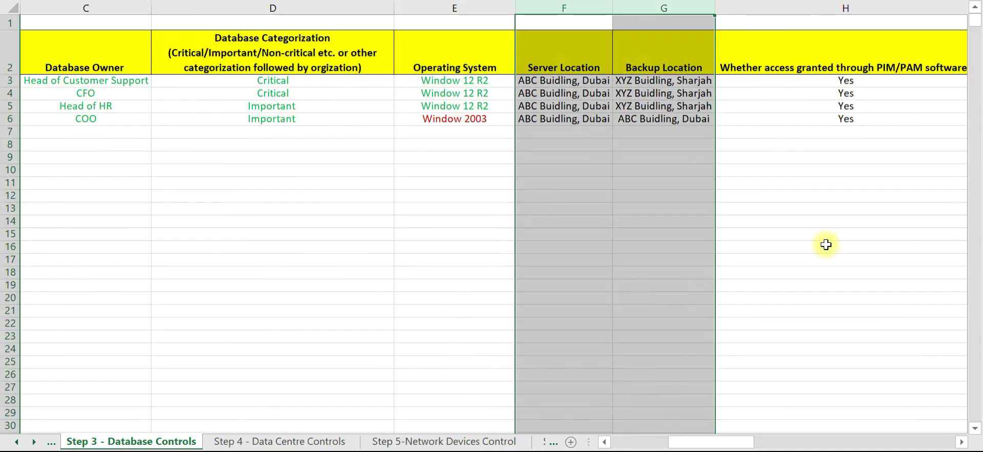
click(822, 246)
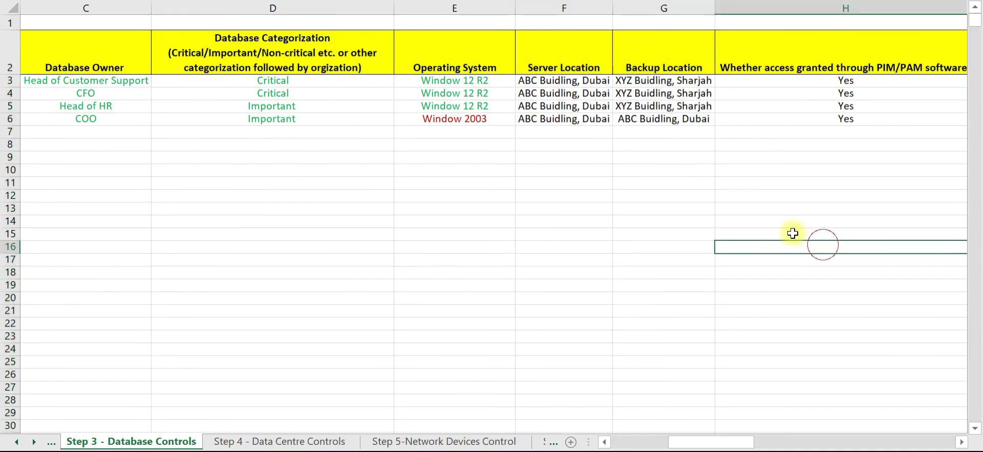
click(555, 81)
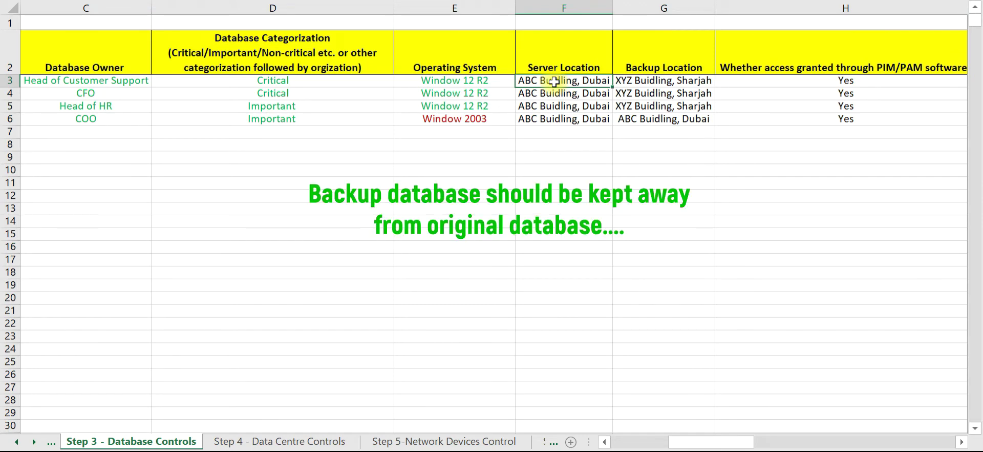
drag(554, 81, 627, 80)
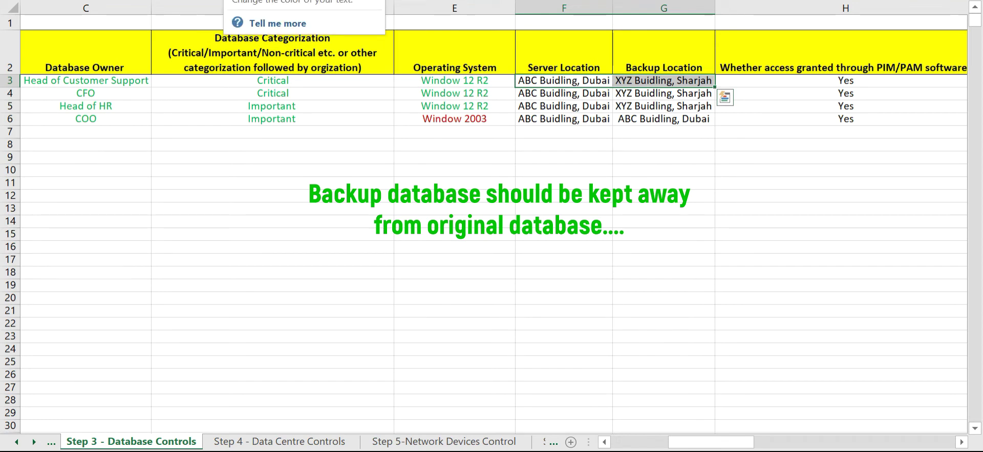
click(219, 2)
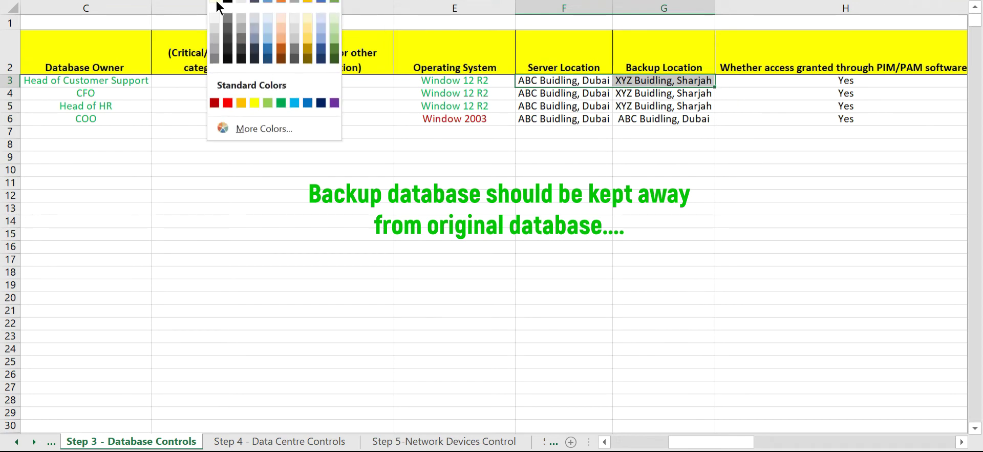
click(279, 101)
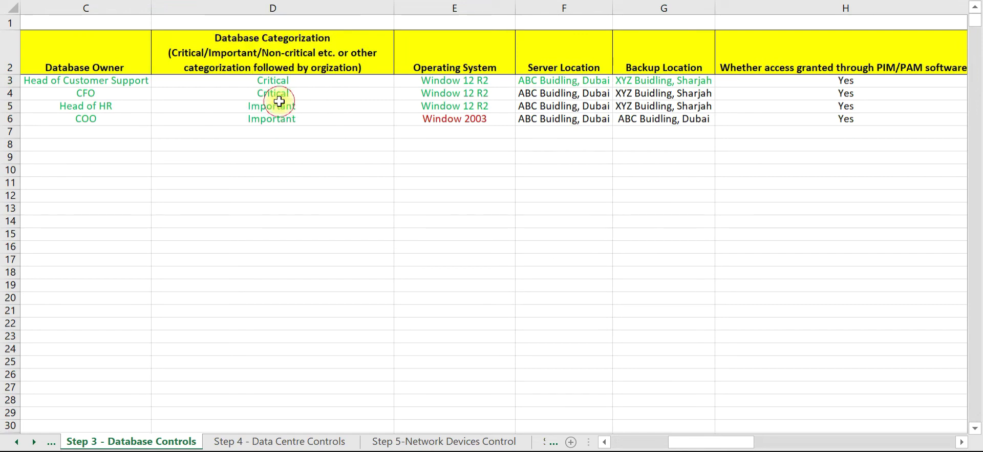
- Apply the same green font colour to the server and backup locations in F4:G4 and F5:G5
drag(537, 92, 618, 97)
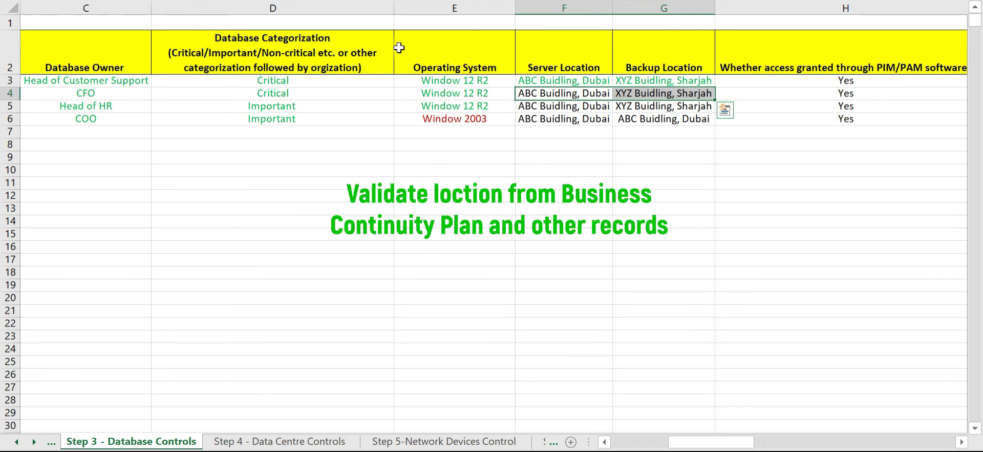
key(F4)
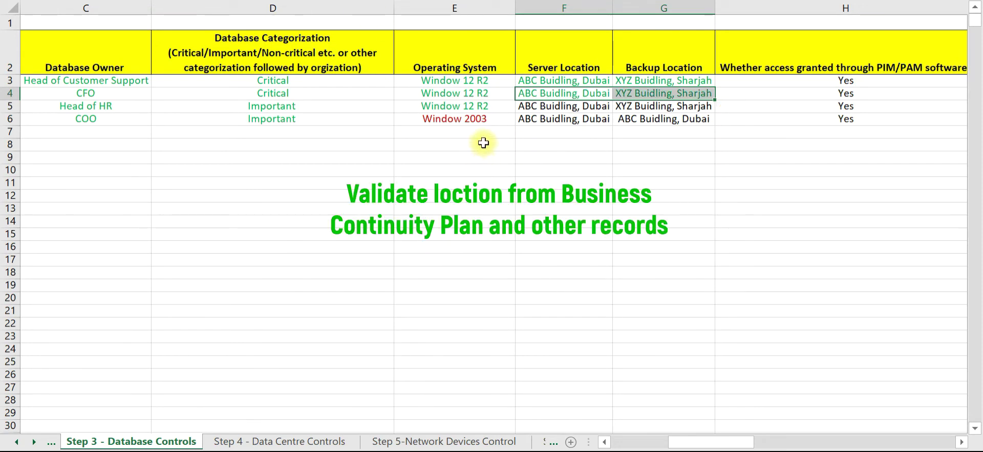
click(540, 108)
drag(655, 106, 589, 105)
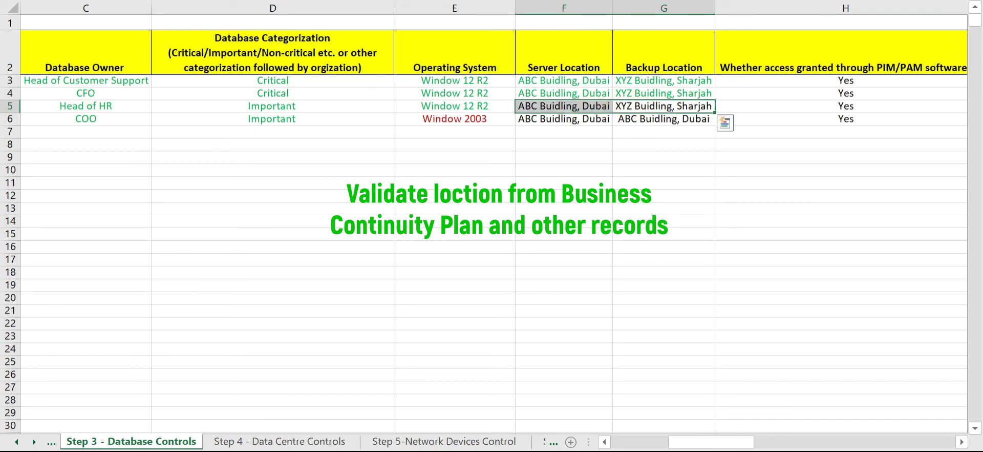
key(F4)
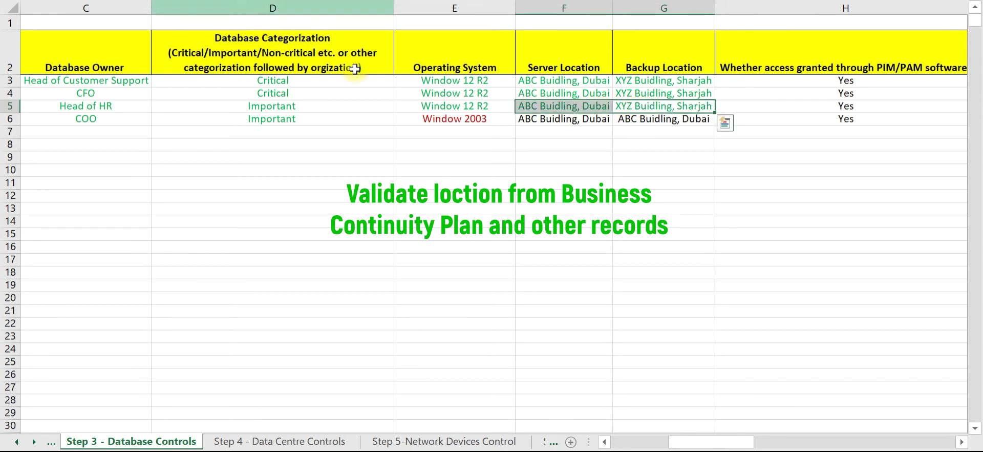
click(568, 145)
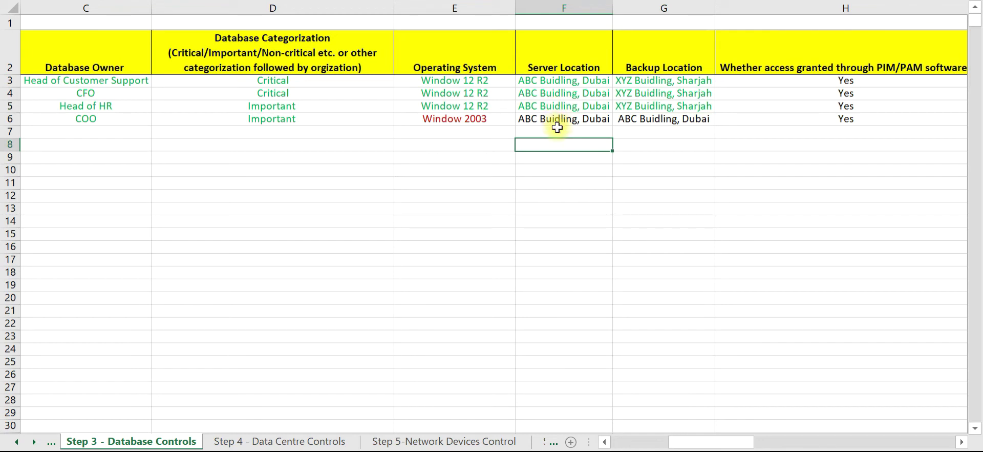
- Colour the server and backup location text of the COO's database in F6:G6 red
click(558, 119)
drag(558, 119, 634, 128)
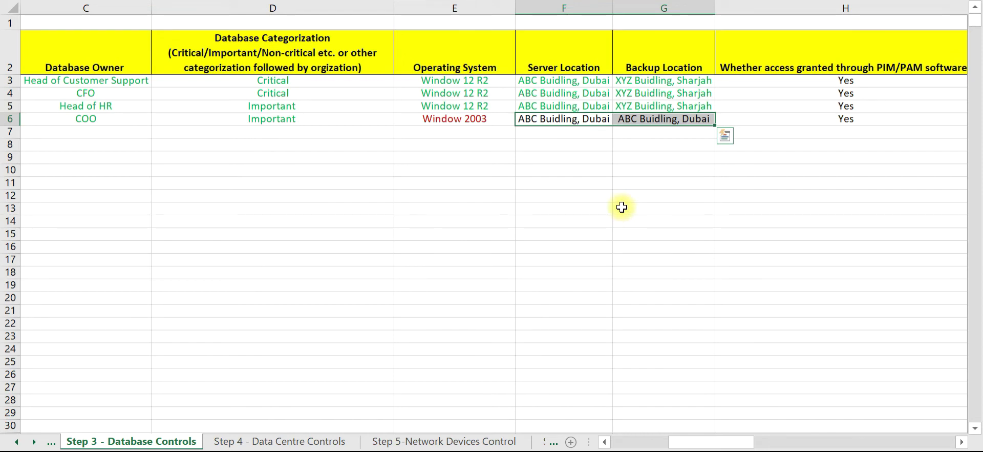
key(Escape)
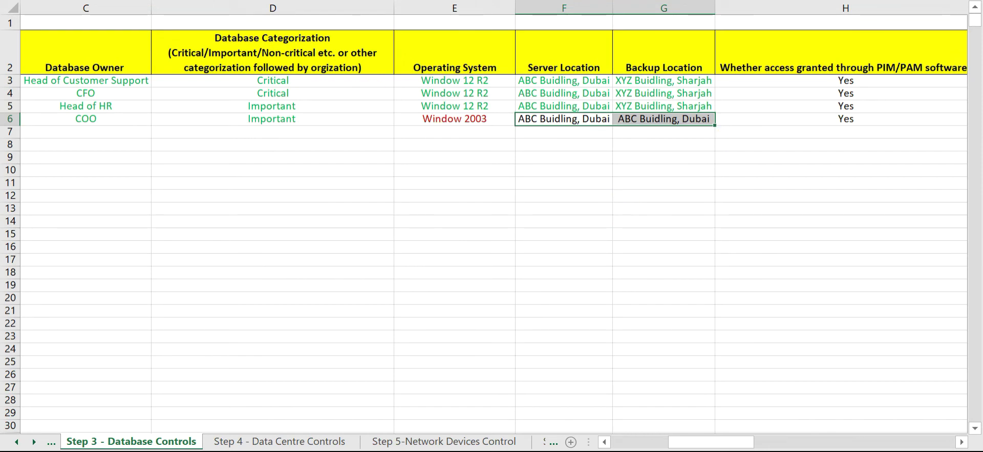
click(218, 0)
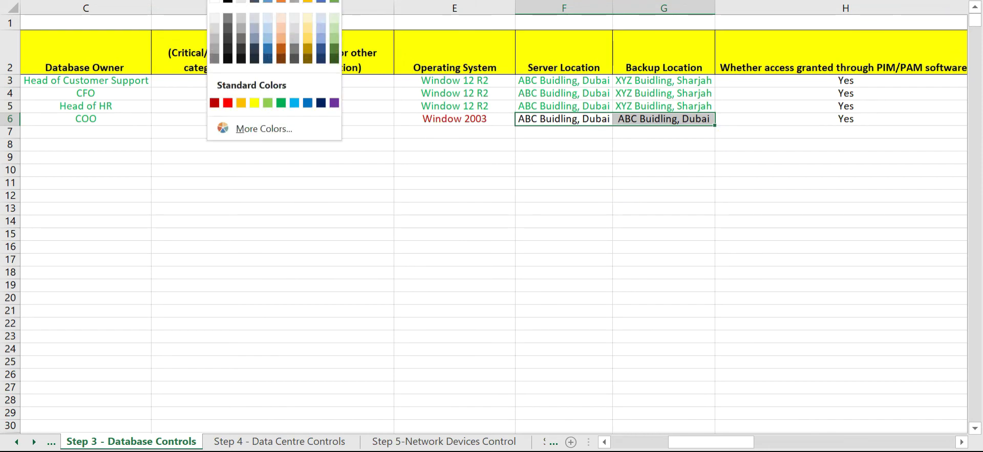
click(228, 103)
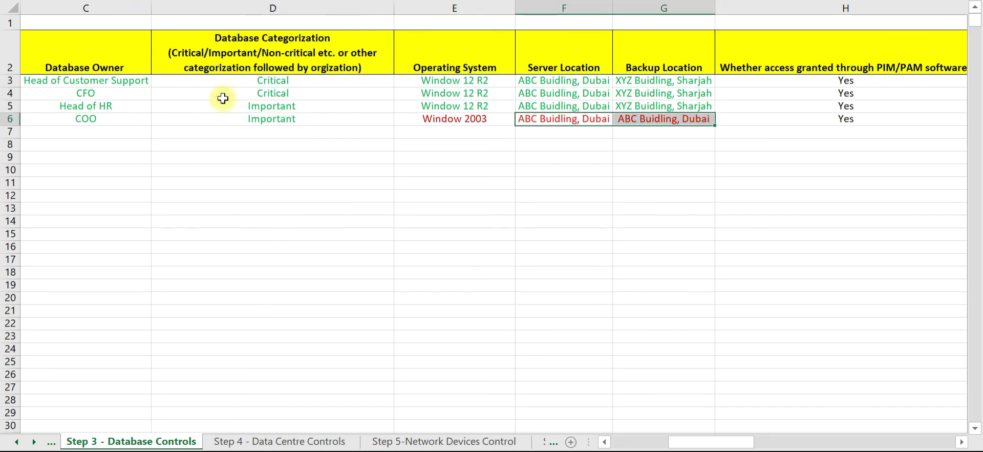
click(595, 203)
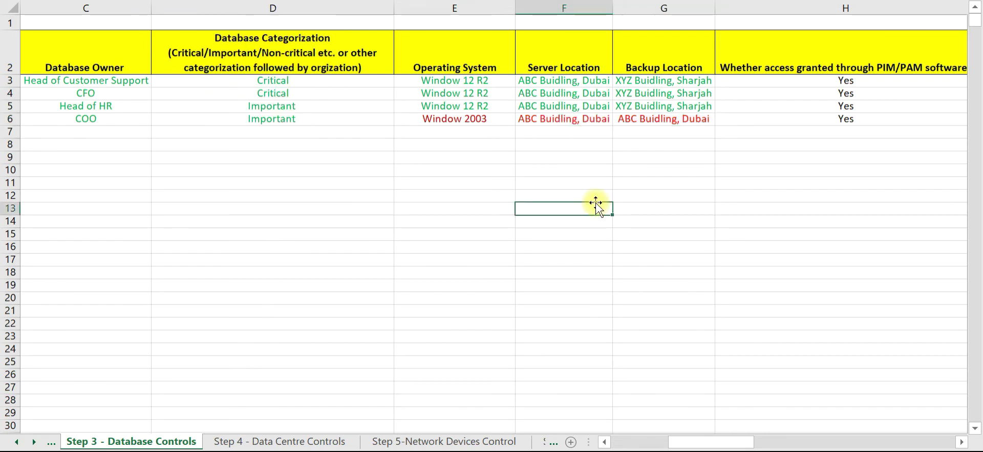
- Switch to the Information System Audit Report in Word and find Database Control observation 8 in the Audit Observations table
drag(571, 115, 636, 121)
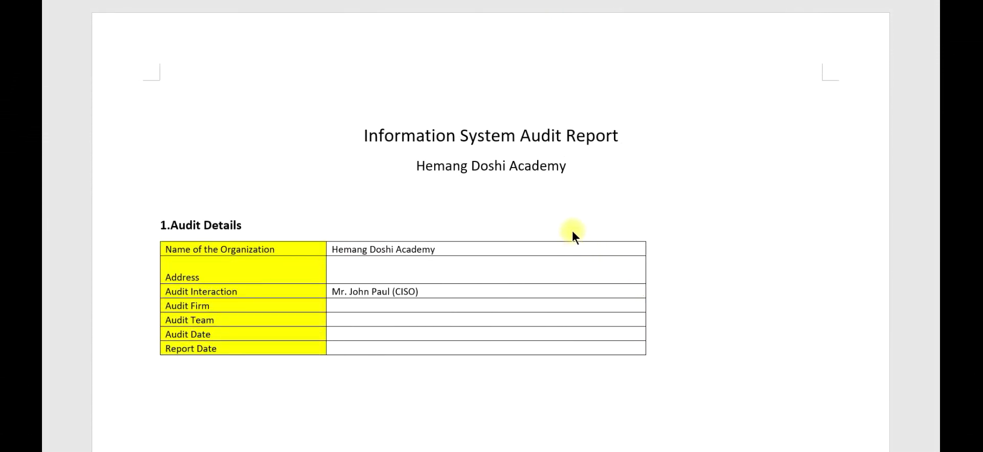
scroll(573, 236, down, 12)
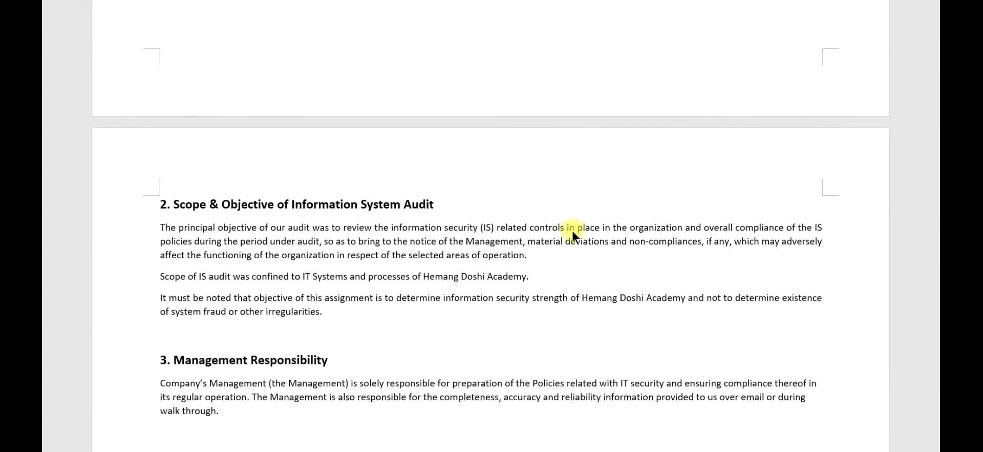
scroll(572, 235, down, 15)
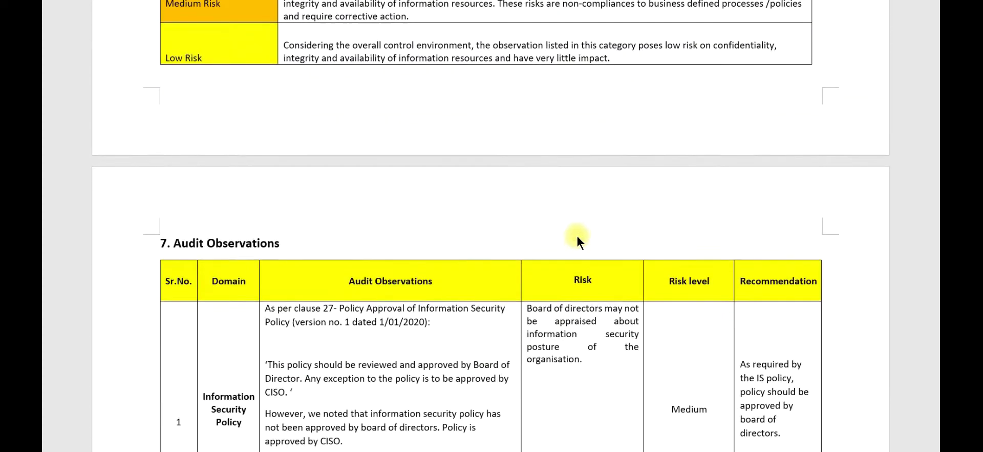
scroll(579, 236, down, 15)
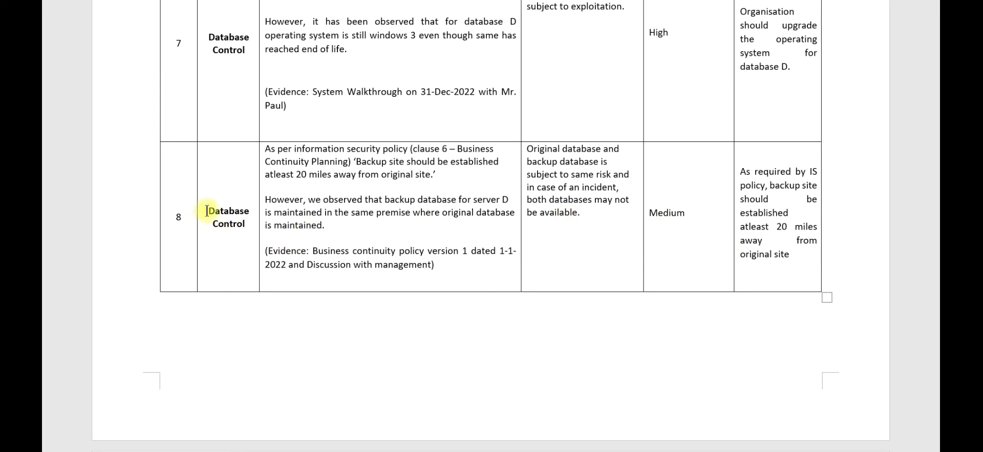
drag(201, 216, 251, 227)
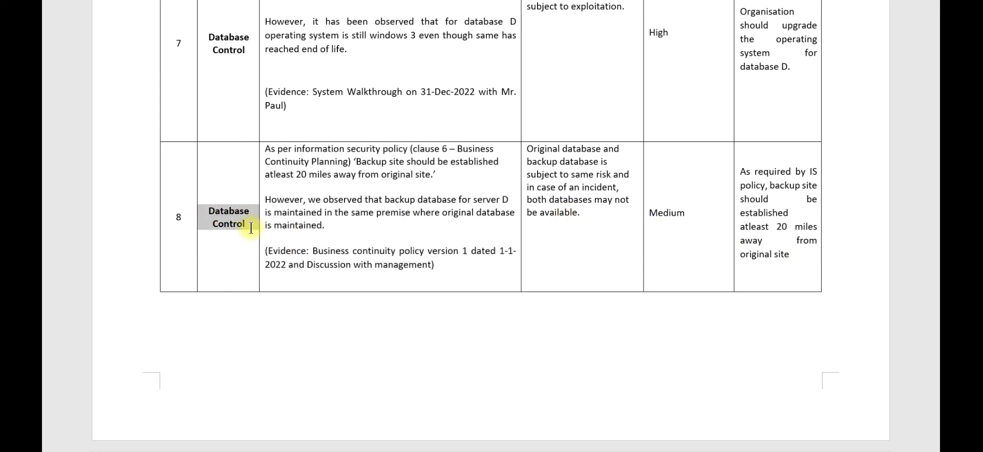
click(255, 321)
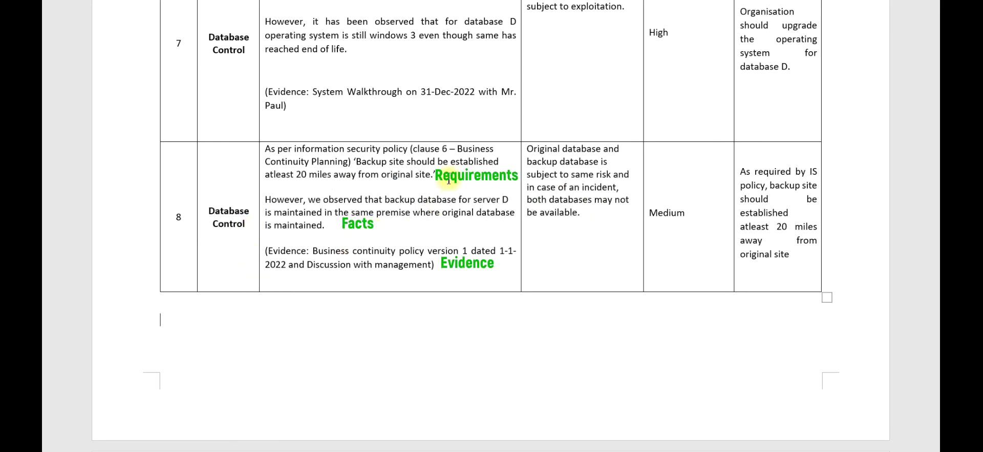
- Read the policy requirement and the facts stated in the audit observation text of row 8
drag(448, 179, 274, 152)
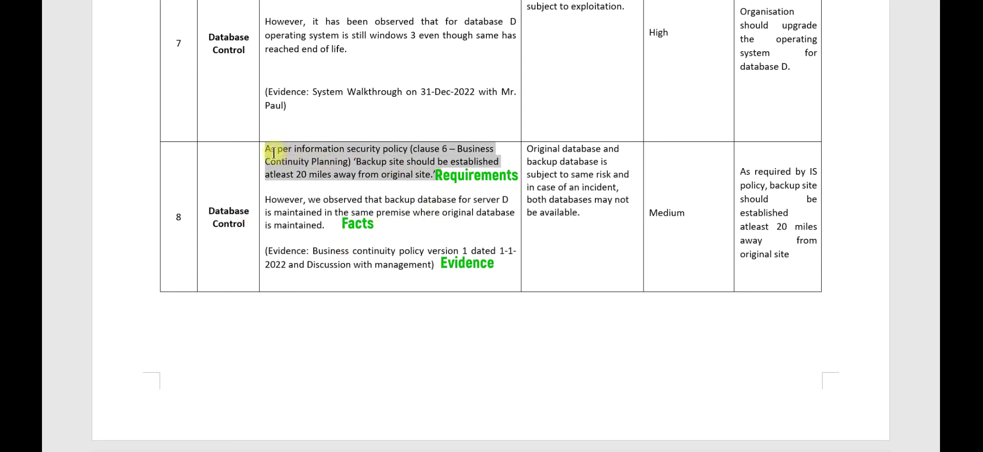
drag(262, 156, 259, 149)
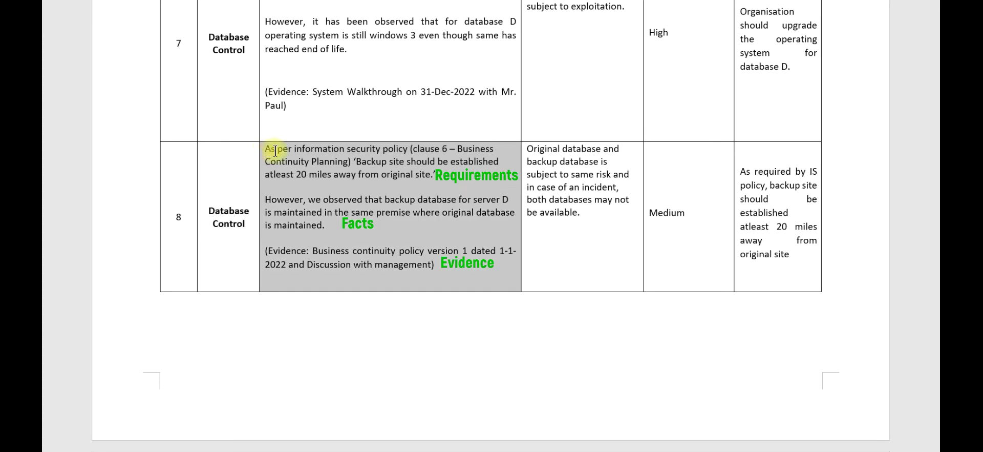
click(388, 188)
drag(333, 226, 270, 202)
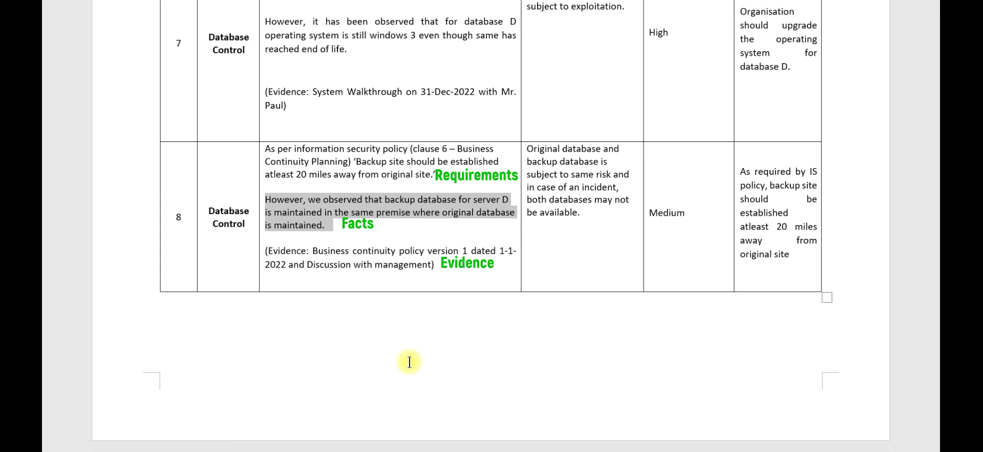
- Highlight and read the evidence, risk, rating and recommendation text of Database Control observation 8
drag(434, 265, 268, 254)
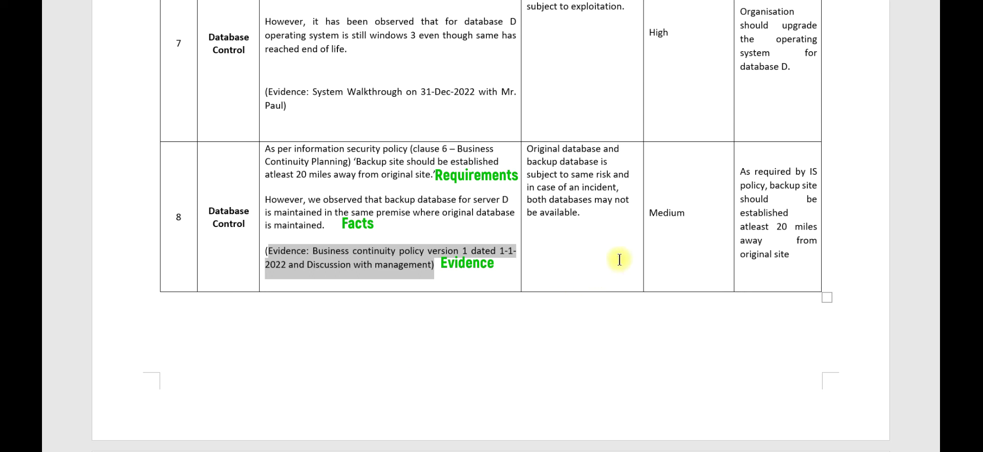
drag(594, 213, 531, 147)
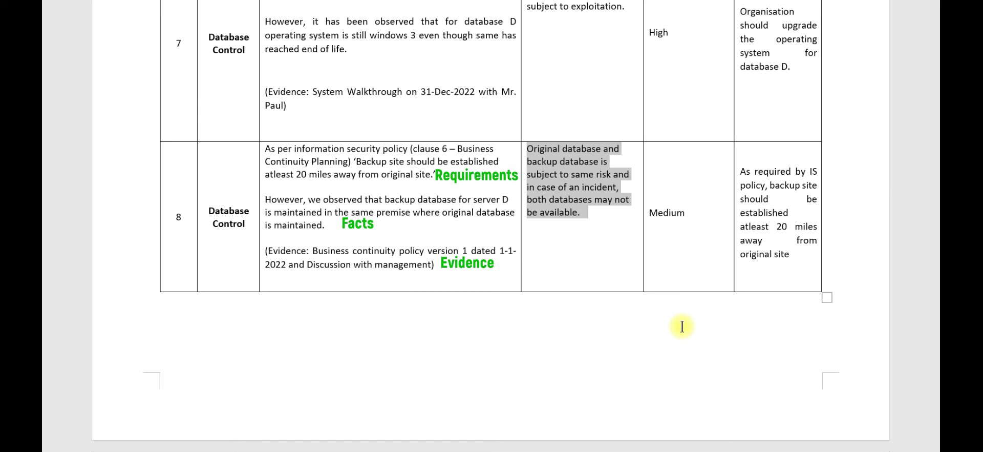
drag(695, 213, 648, 218)
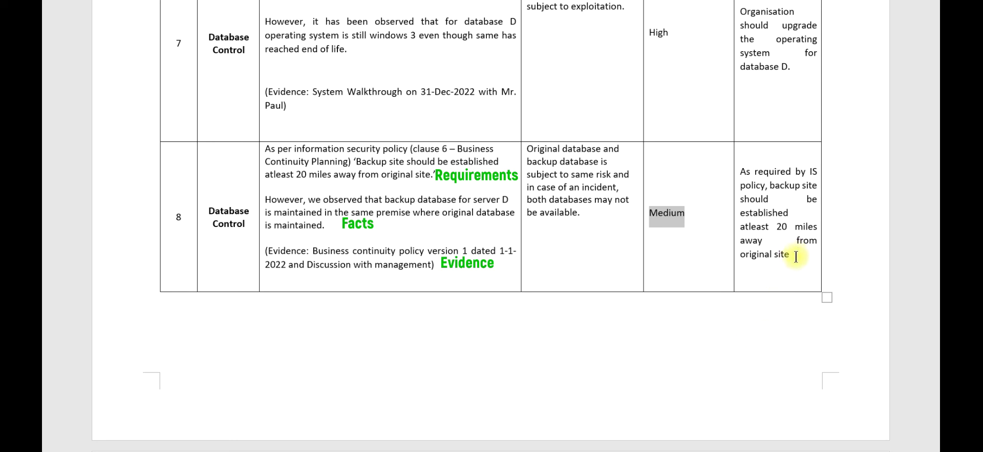
drag(796, 256, 742, 170)
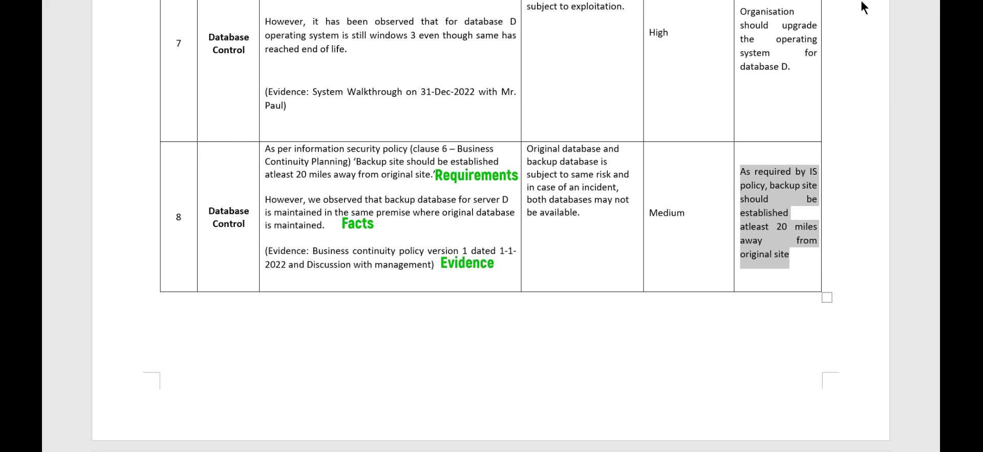
- Switch back to the Step 3 - Database Controls checklist in Excel and examine the PIM/PAM software access control in column H
key(alt+Tab)
key(alt+Tab)
key(alt+Tab)
key(alt+Tab)
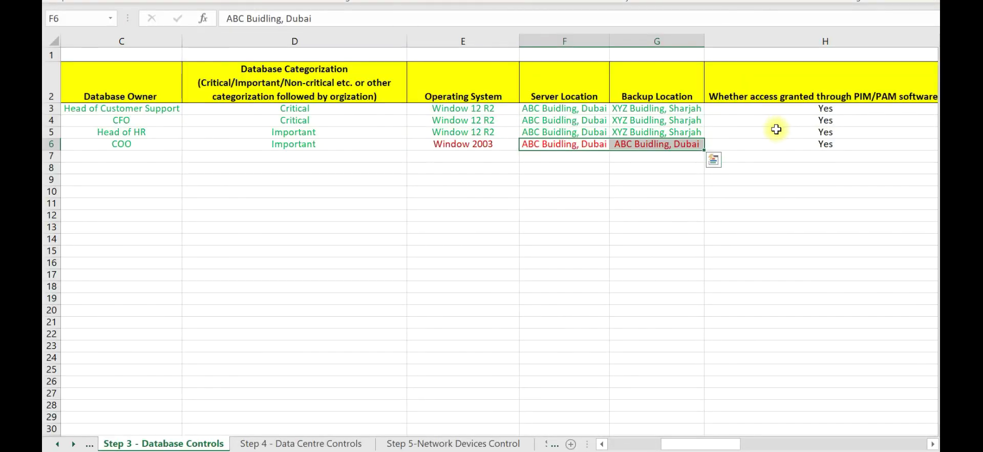
click(752, 80)
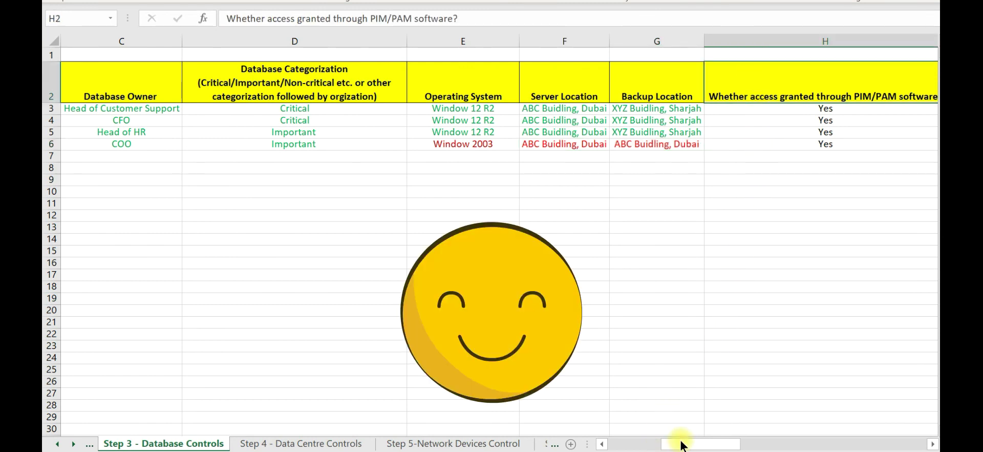
drag(681, 444, 713, 443)
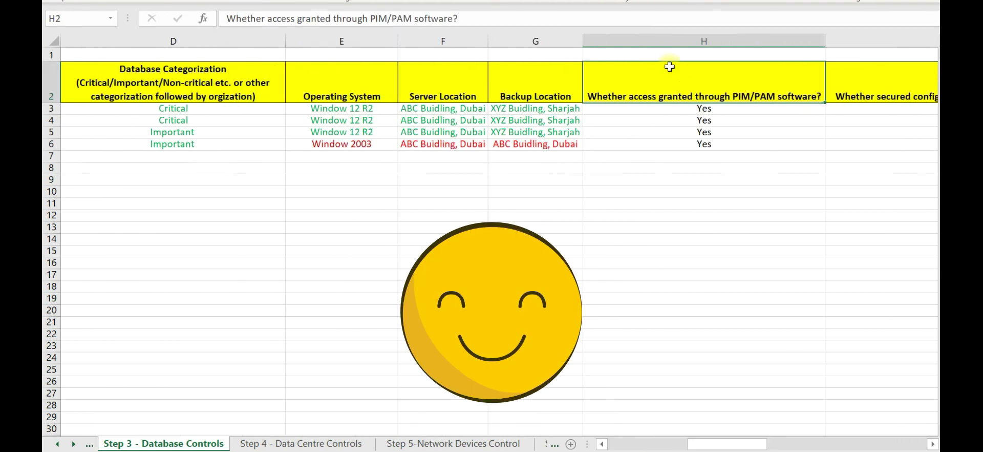